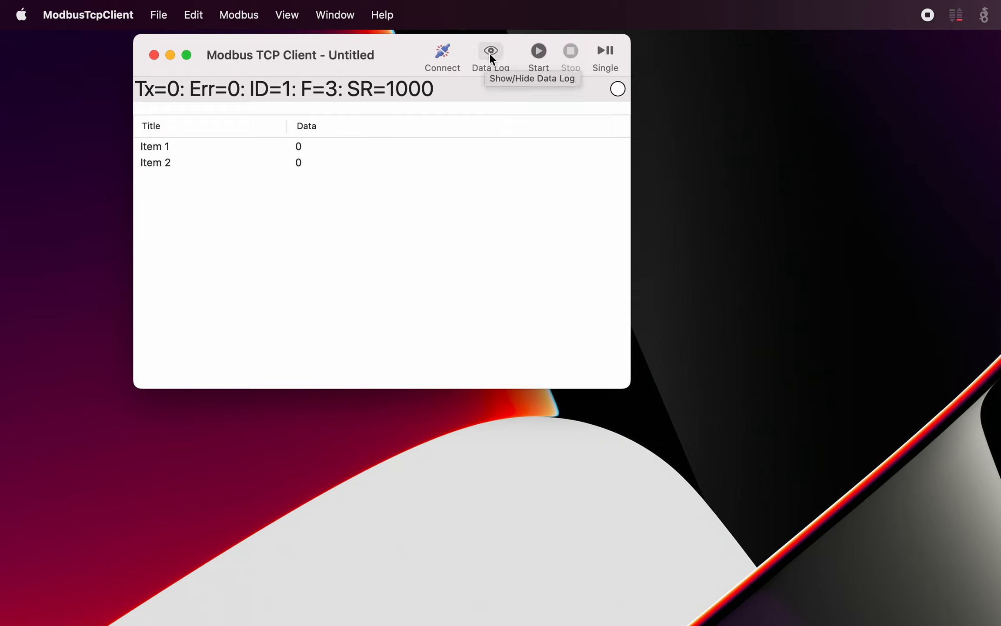
Show the Modbus data log window and arrange it below and beside the client window.
click(286, 16)
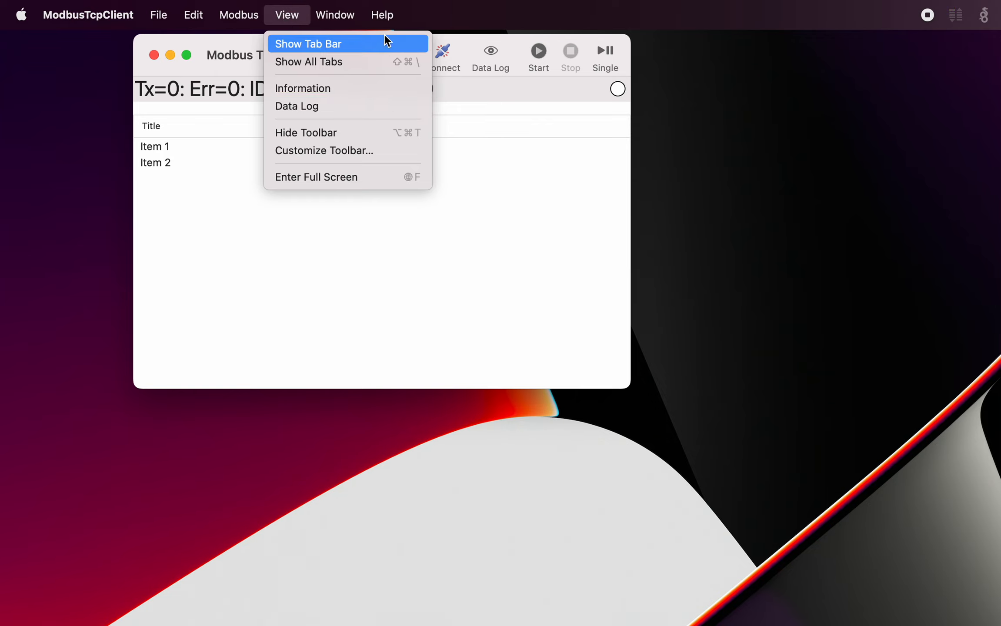
click(494, 52)
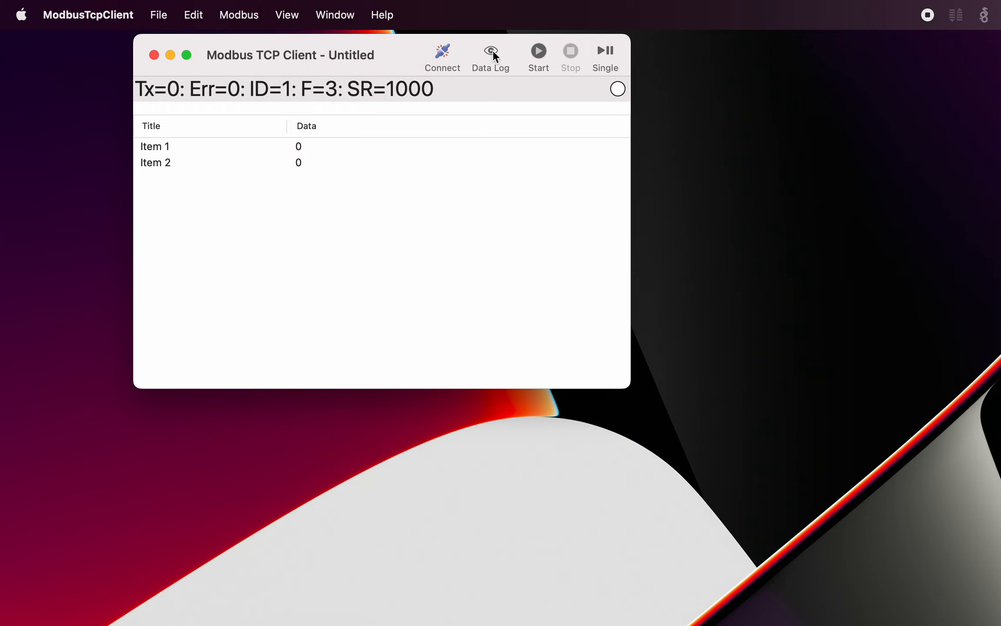
click(493, 52)
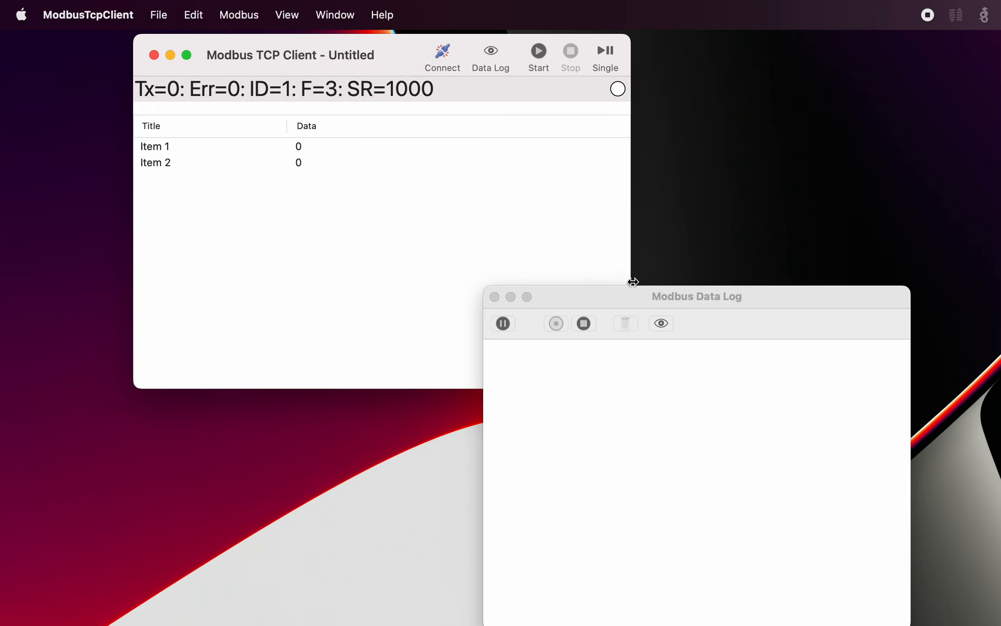
drag(622, 292, 692, 289)
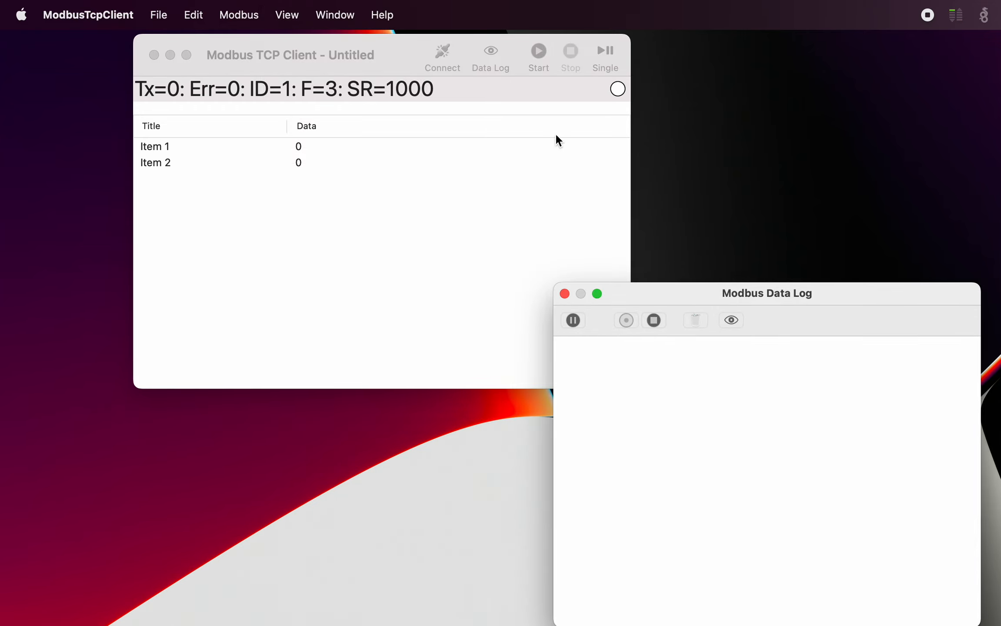
drag(398, 48, 300, 46)
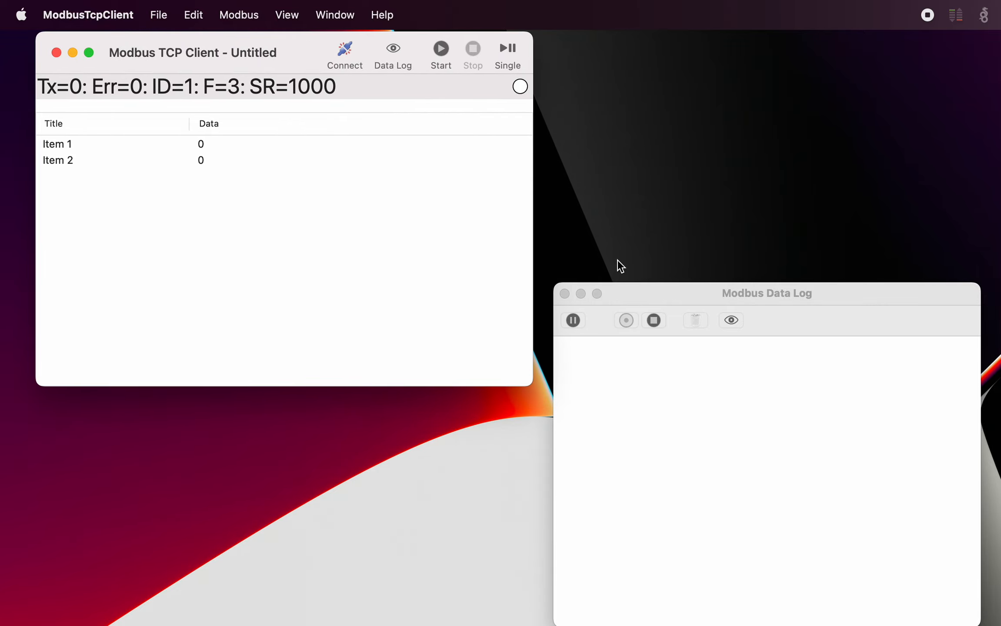
drag(644, 290, 486, 274)
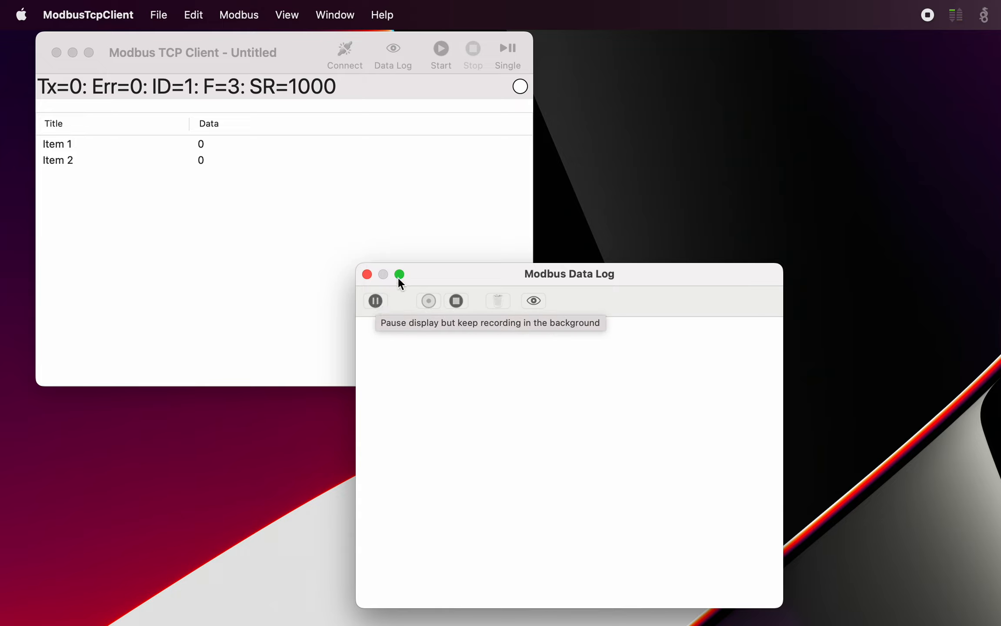
mouse_move(434, 274)
mouse_down()
mouse_move(486, 278)
mouse_move(420, 277)
mouse_up()
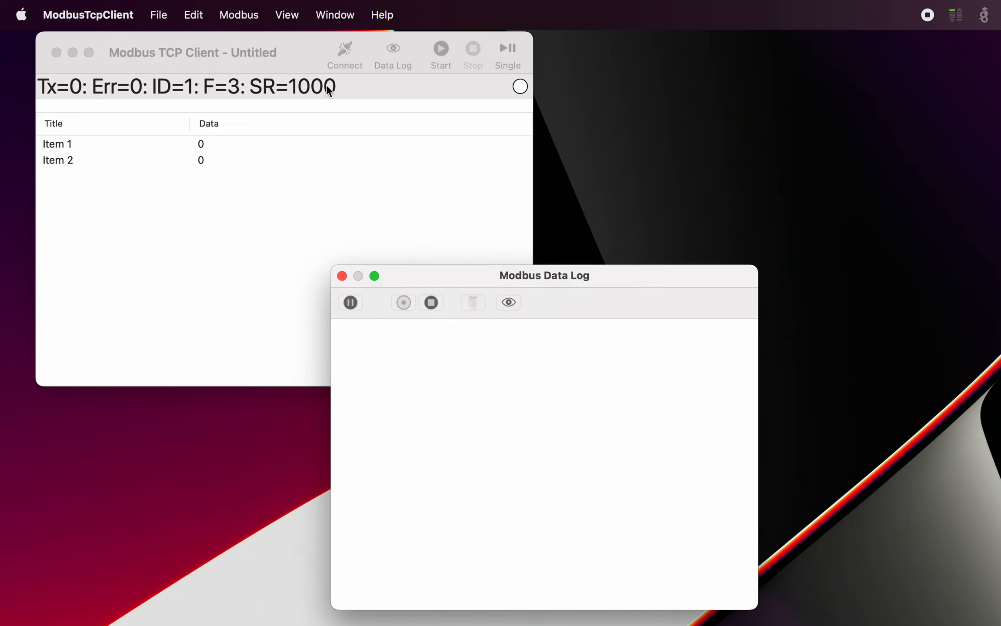
Run a single read from the client and move the data log clear of the client window.
click(299, 49)
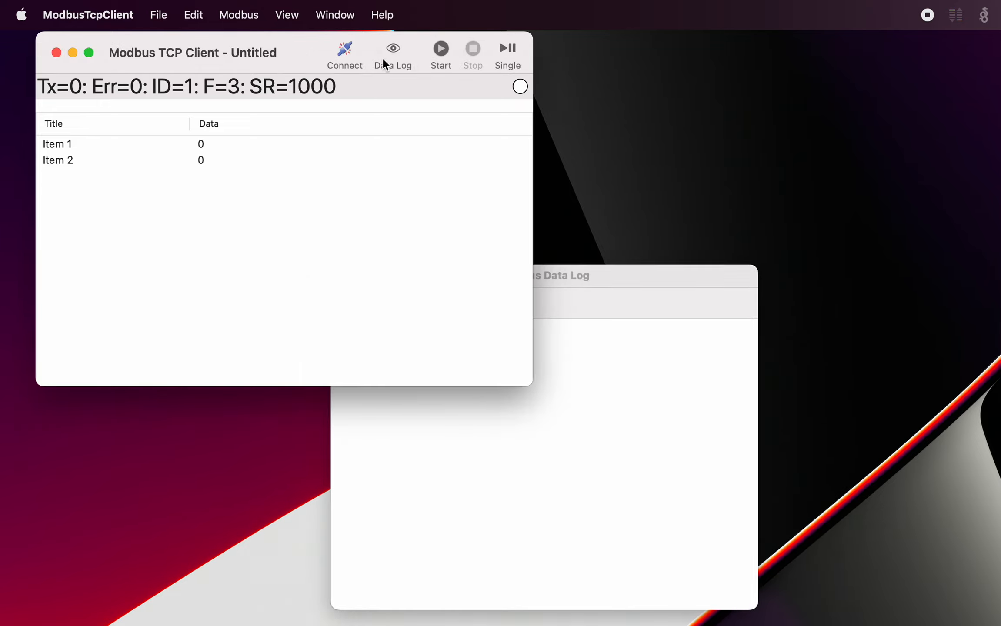
click(508, 52)
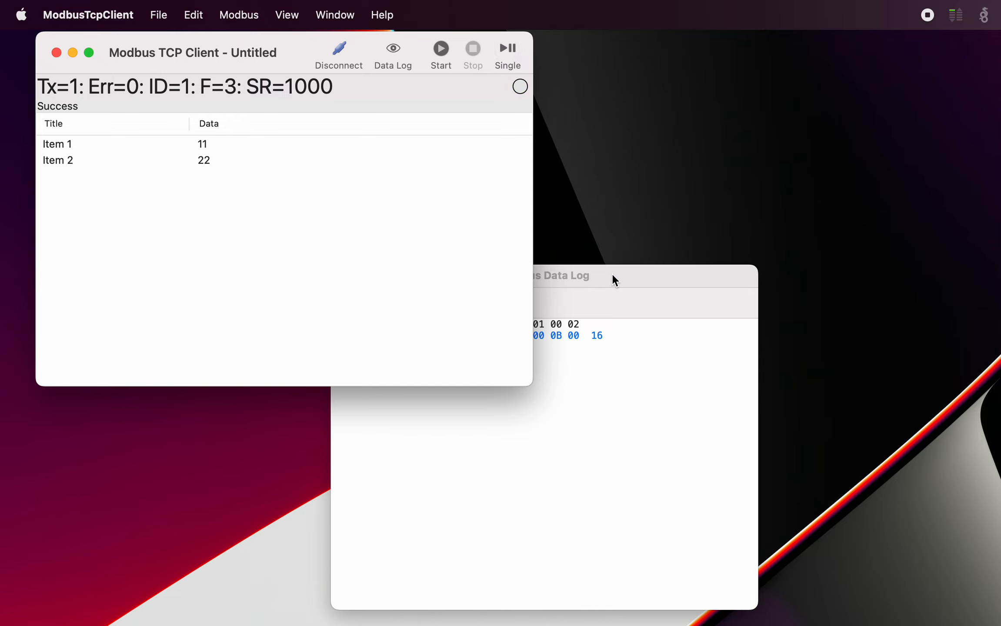
drag(615, 280, 808, 259)
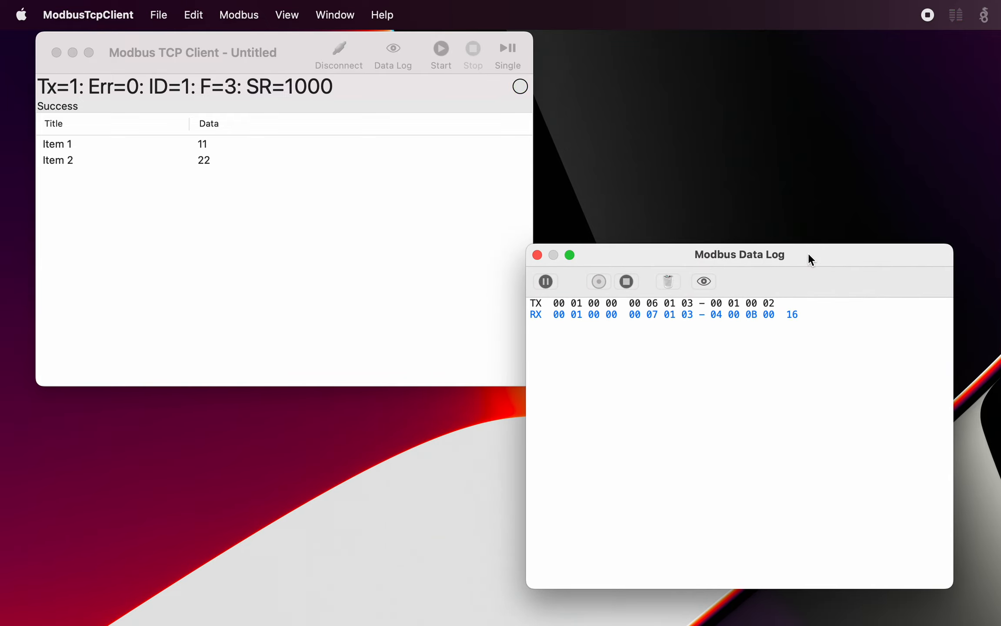
Show timestamps on the data log entries and hide them again.
click(704, 282)
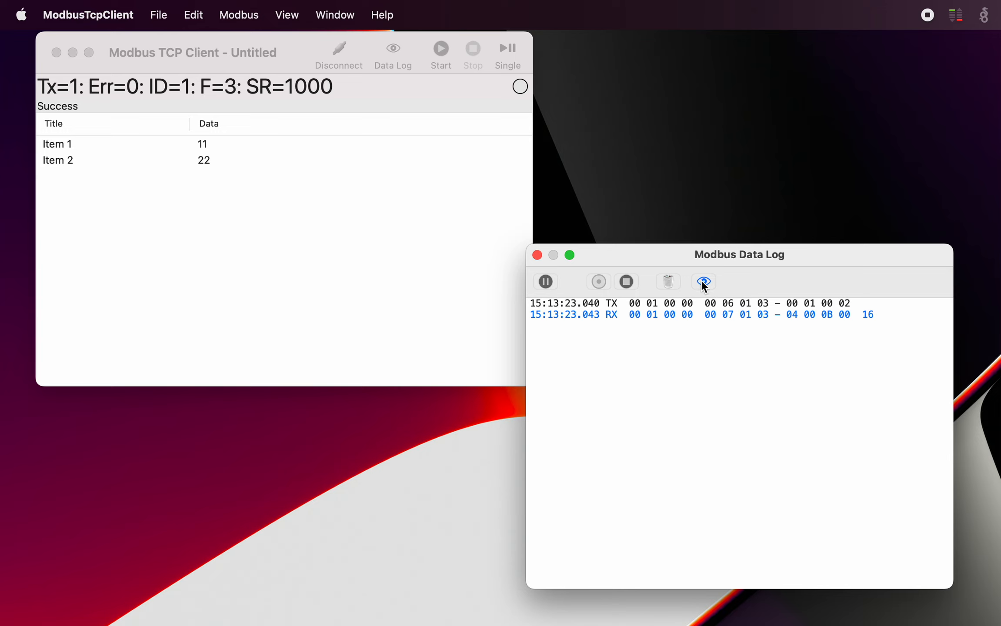
click(701, 280)
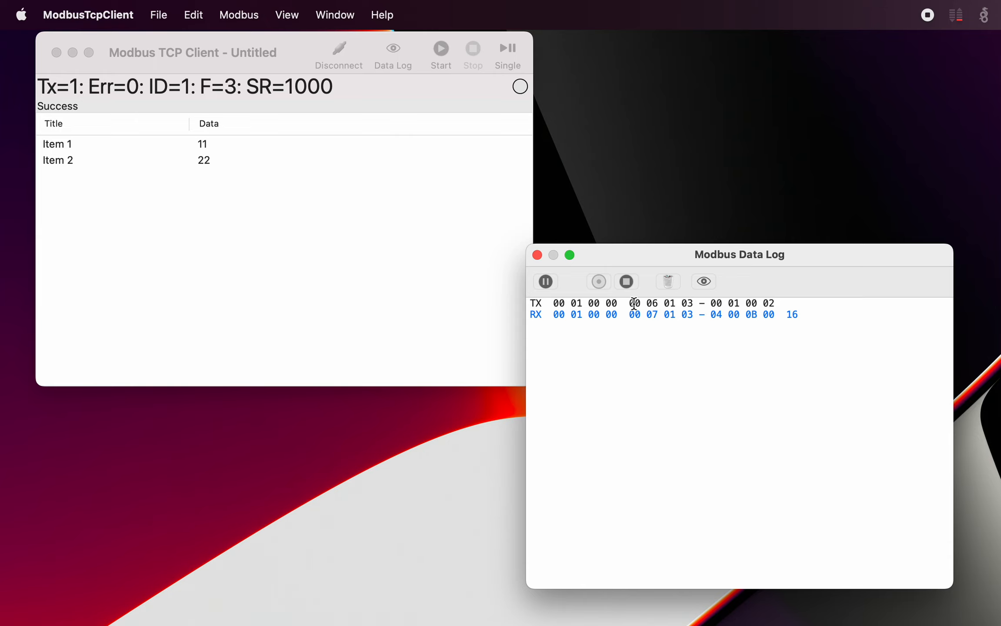
Examine the decoded fields of the logged TX request and compare them with the Read/Write Definition, leaving the definition as is.
drag(675, 259, 487, 261)
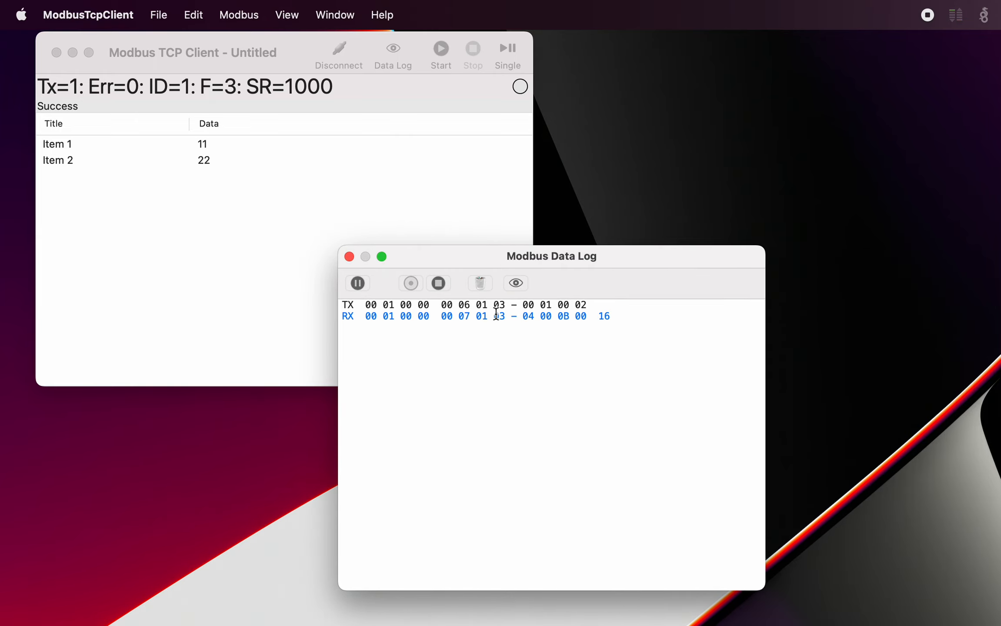
click(482, 305)
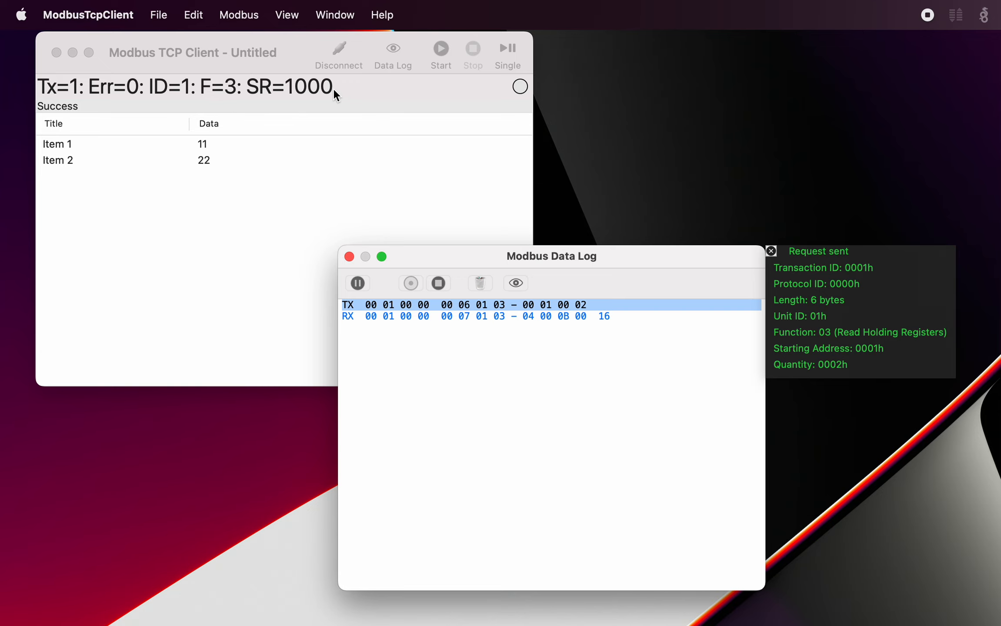
double_click(345, 90)
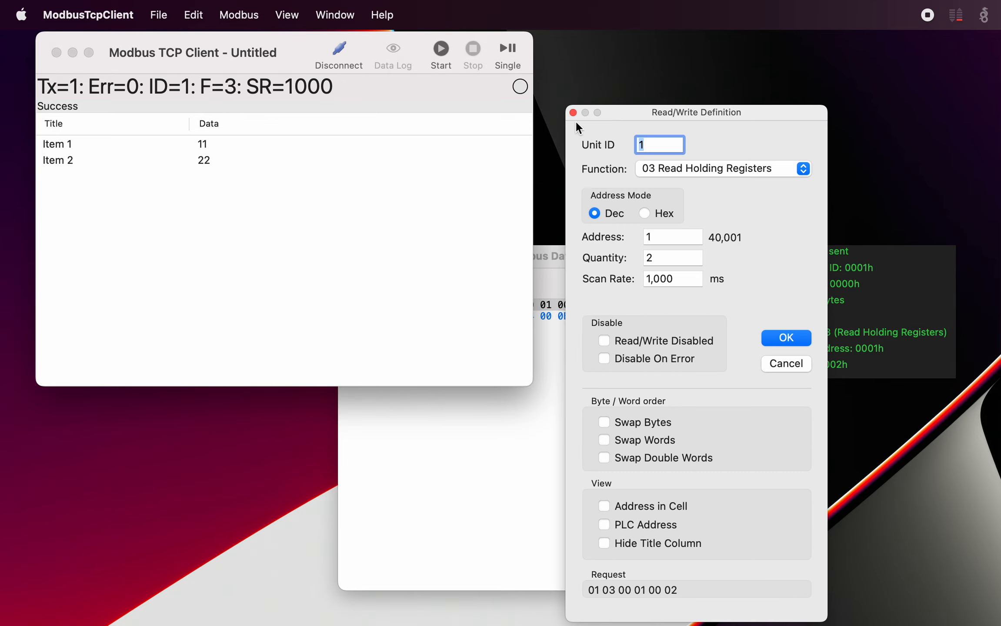
drag(644, 115, 569, 112)
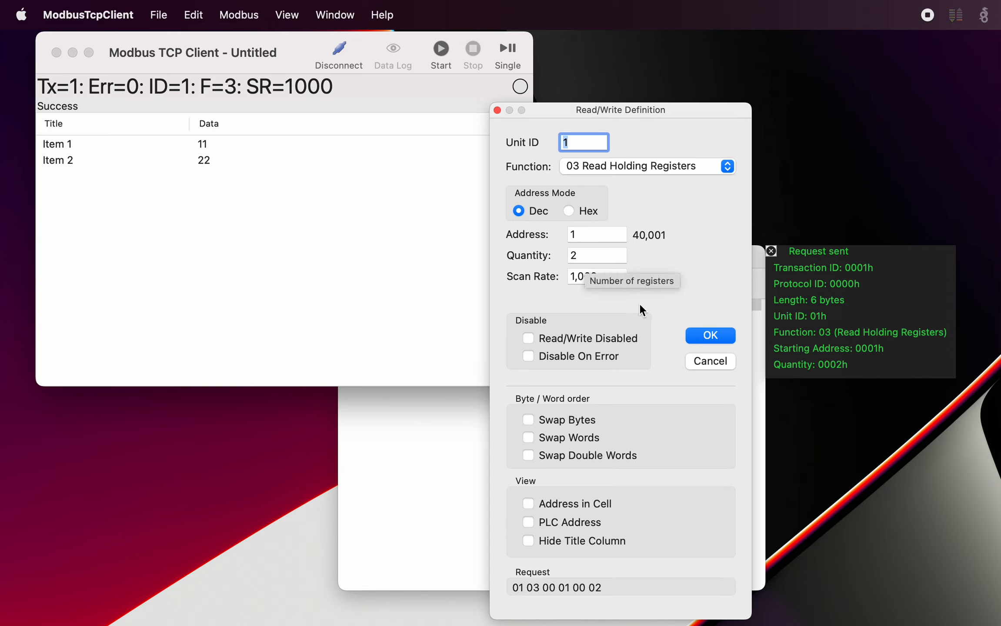
click(705, 367)
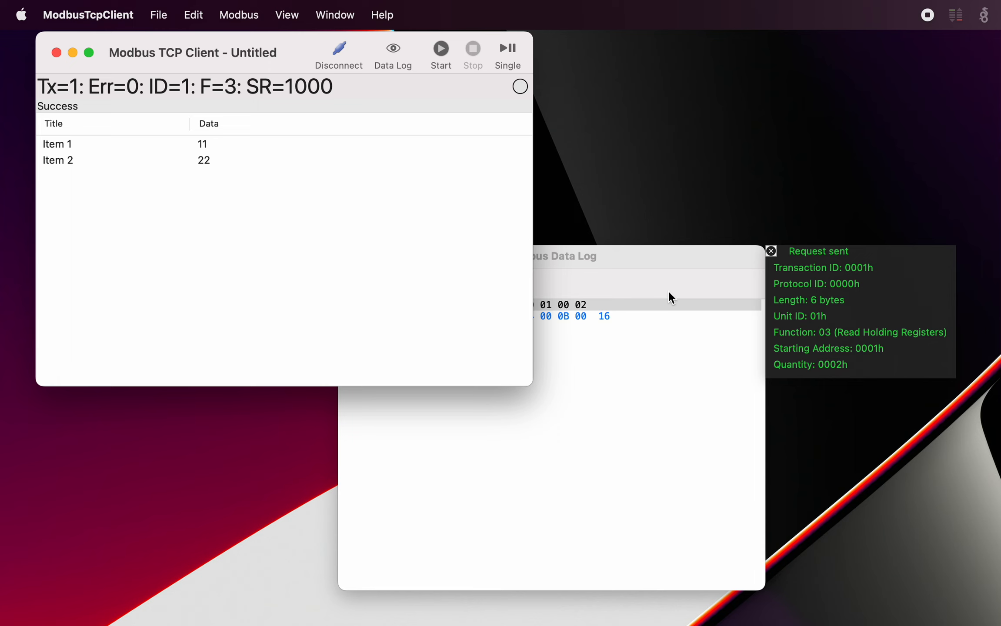
Examine the decoded RX response and TX request, close the details, and move the data log clear of the client window.
click(653, 258)
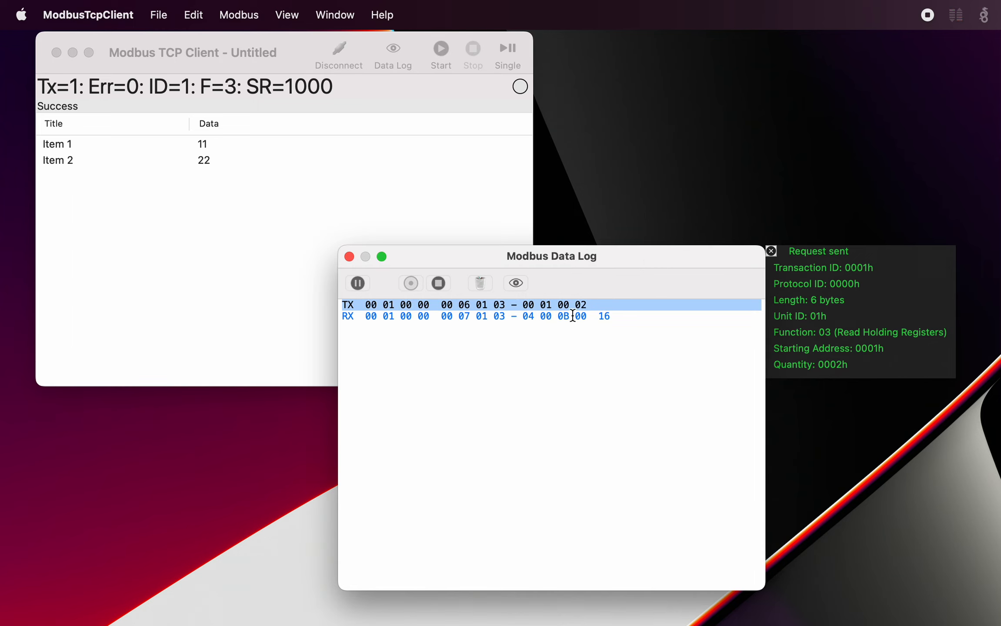
click(573, 316)
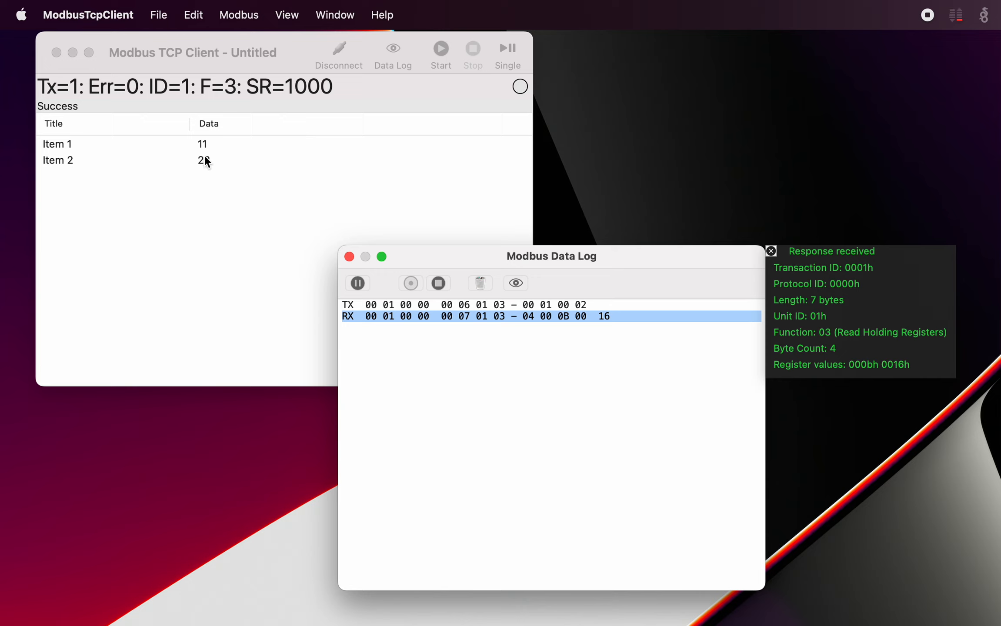
drag(435, 257, 435, 258)
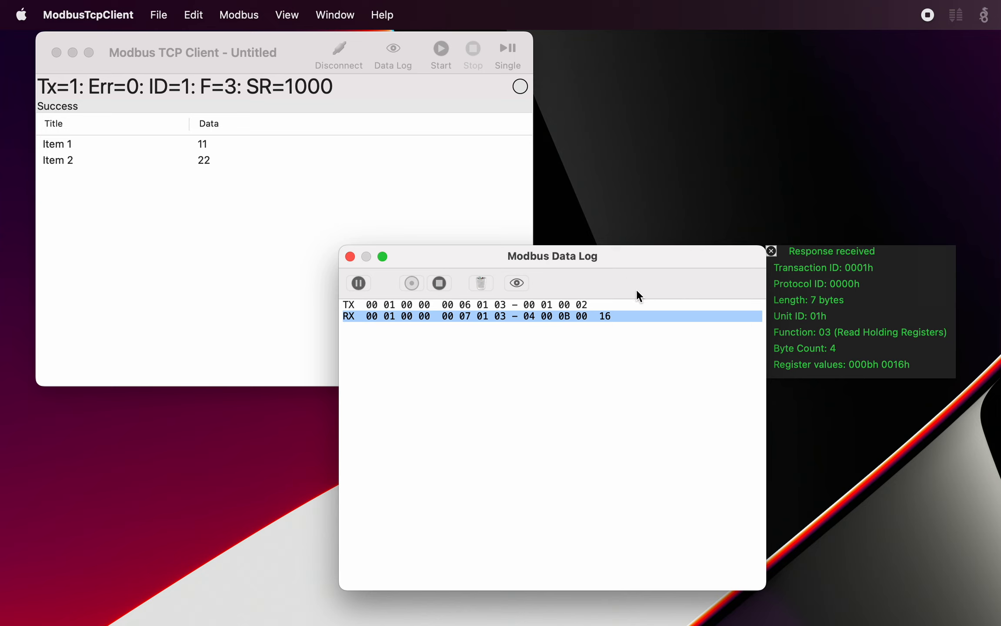
click(581, 304)
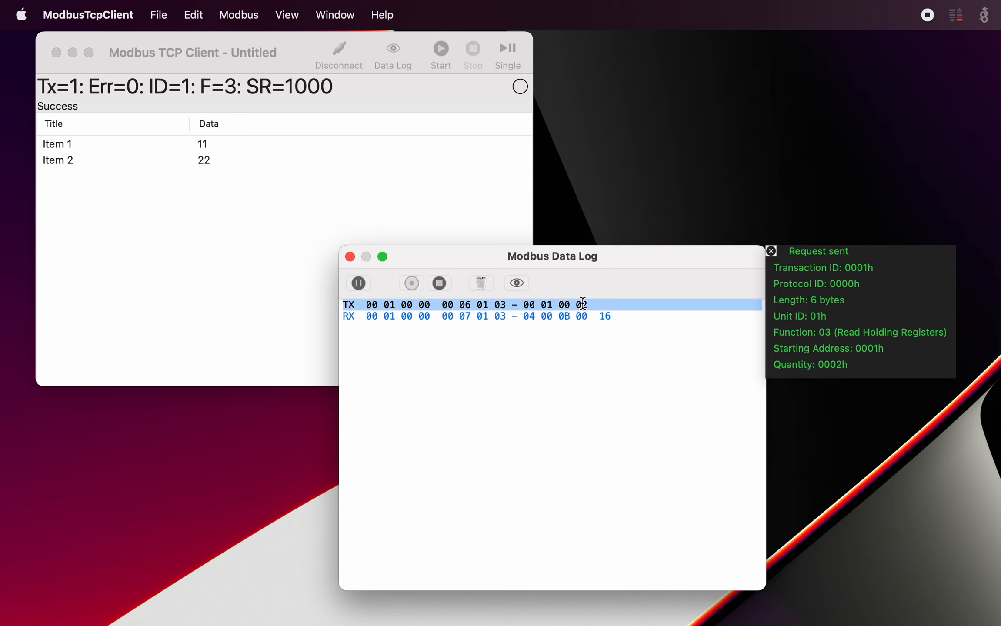
click(772, 251)
drag(678, 264, 881, 257)
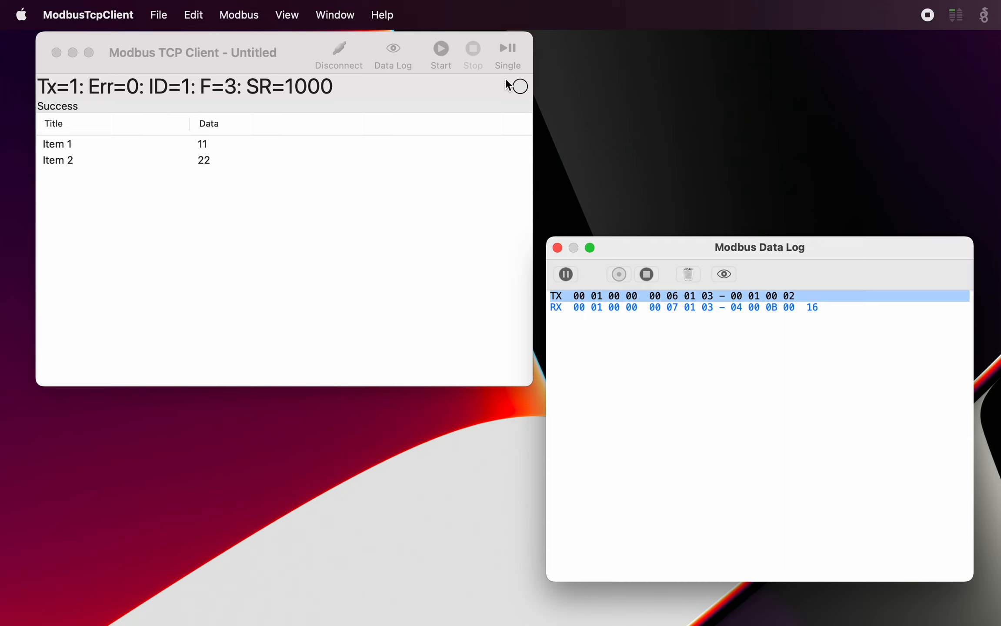
Set the scan rate in the Read/Write Definition to 2,000 ms and start continuous polling.
click(308, 53)
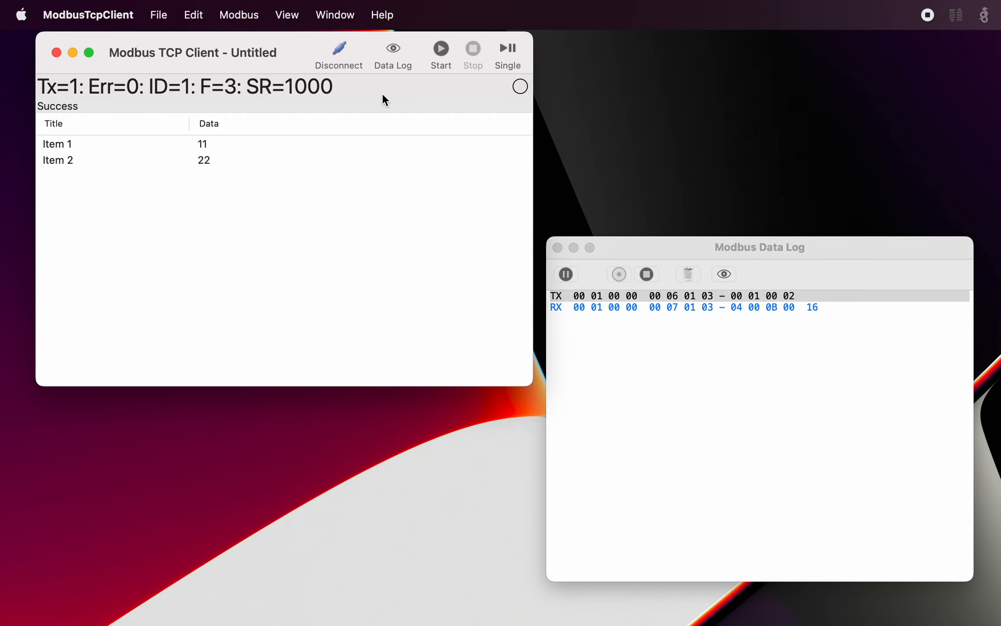
double_click(382, 92)
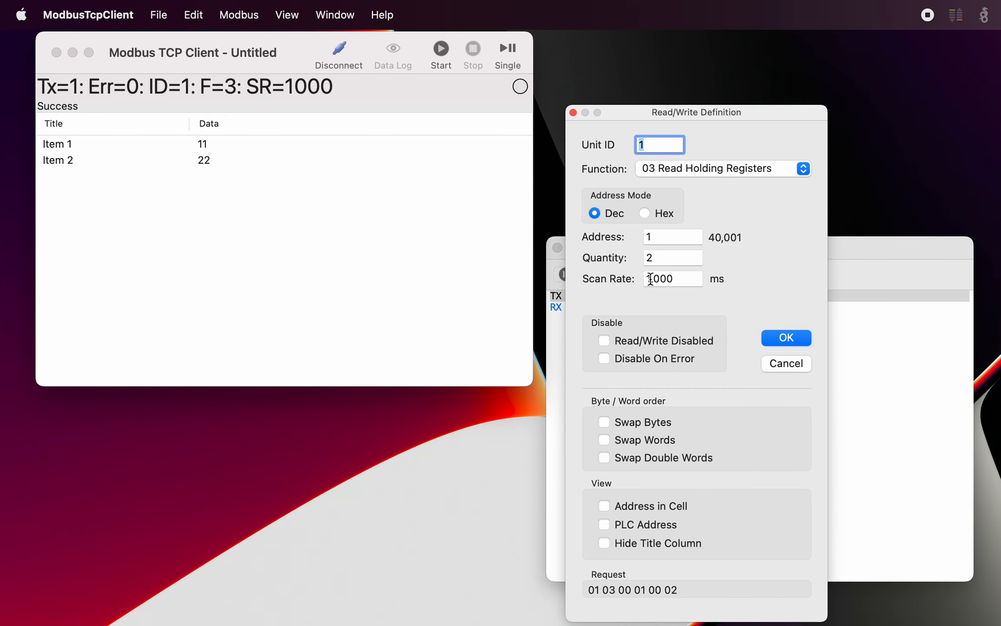
click(665, 282)
text(2)
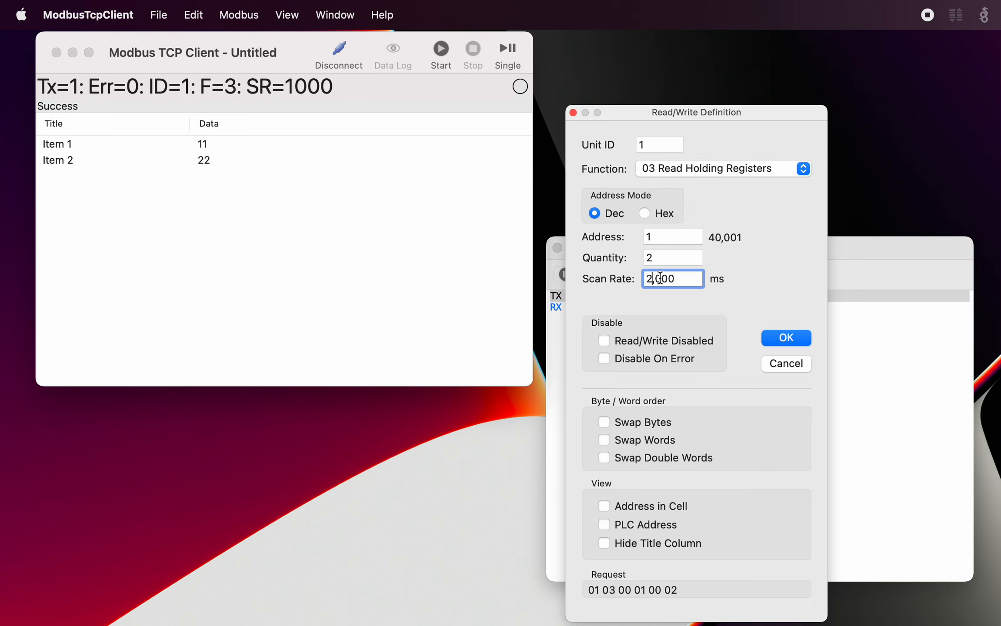
click(787, 338)
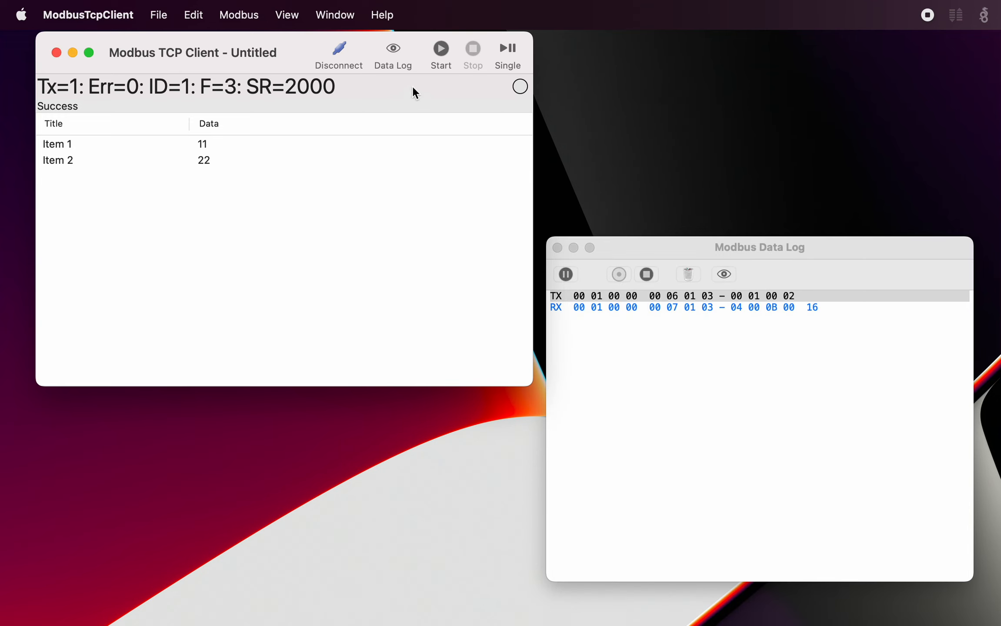
click(442, 49)
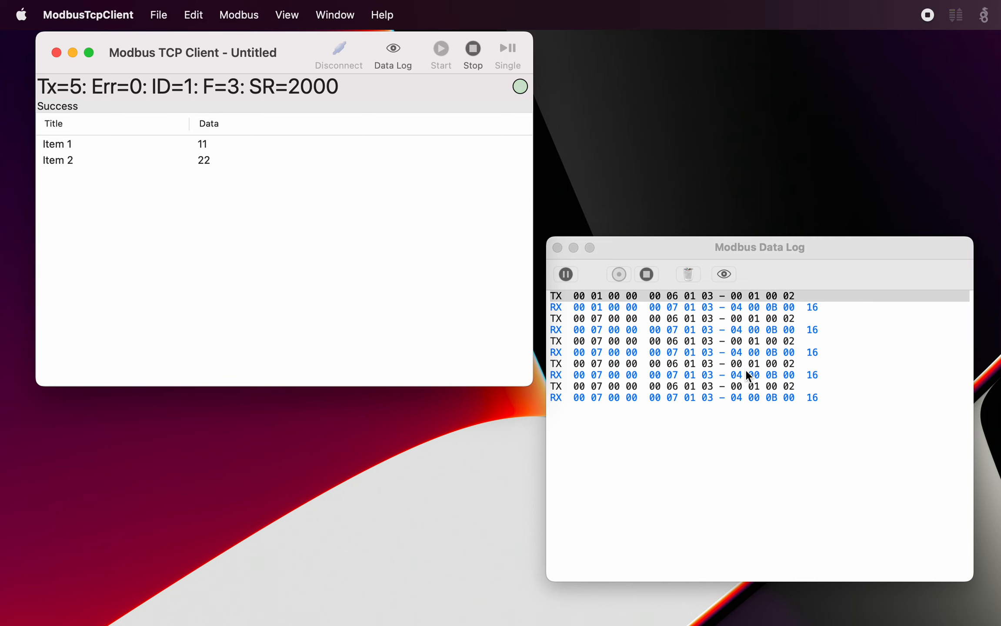
Show timestamps on the data log entries and pause the log display.
click(724, 273)
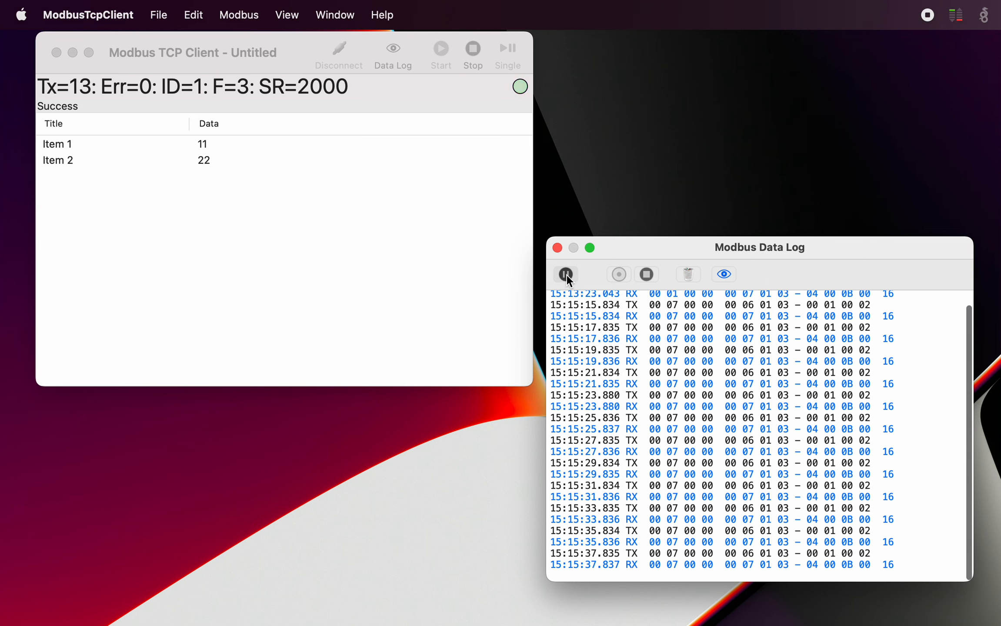
click(566, 274)
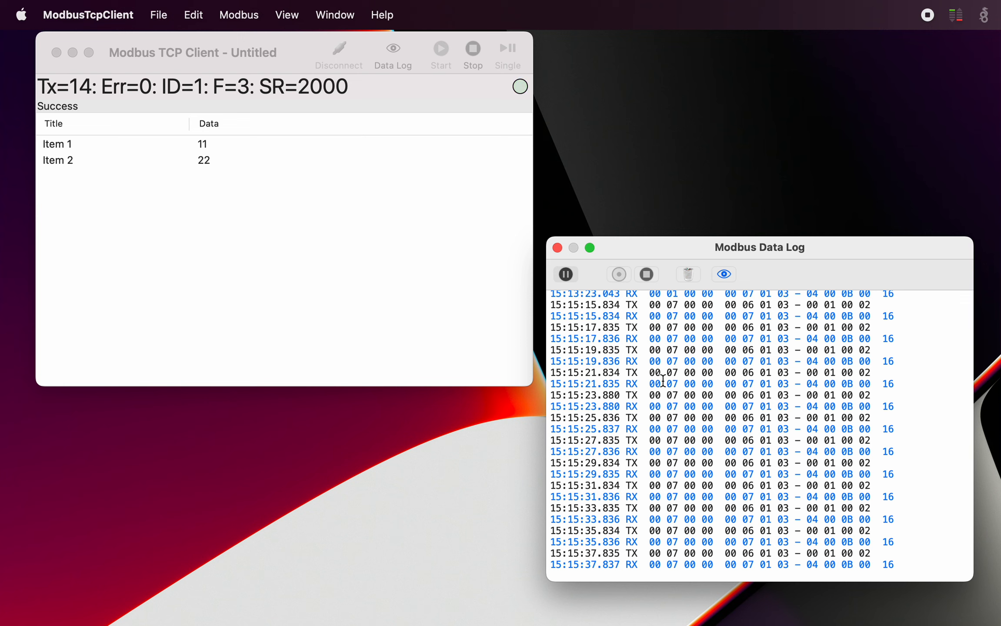
Examine the paused log and the decoded details of the 15:15:23.880 response and the 15:15:25.836 request, and close the details.
scroll(675, 427, up, 2)
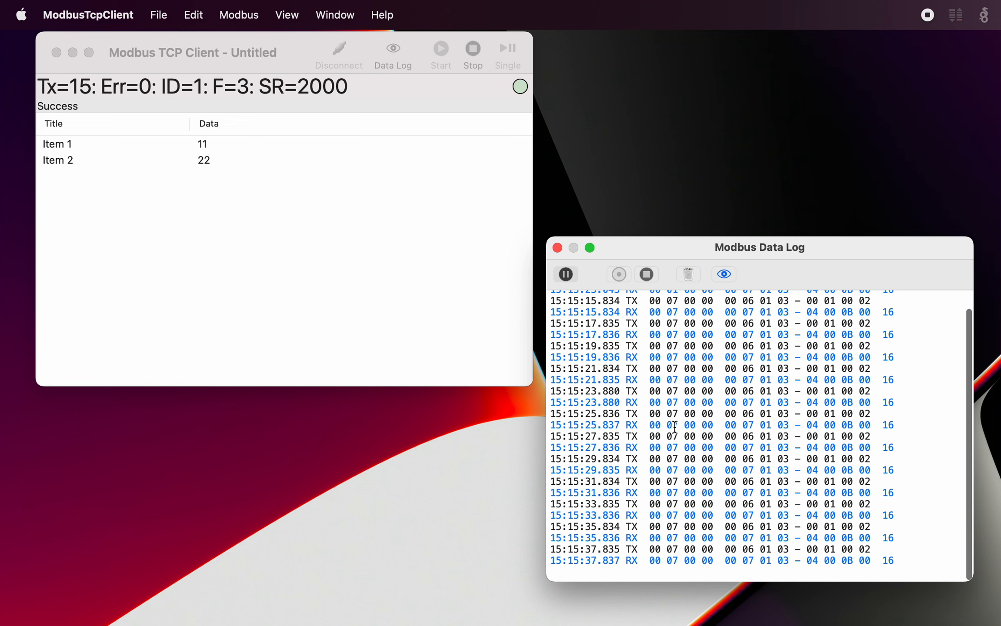
scroll(674, 428, down, 1)
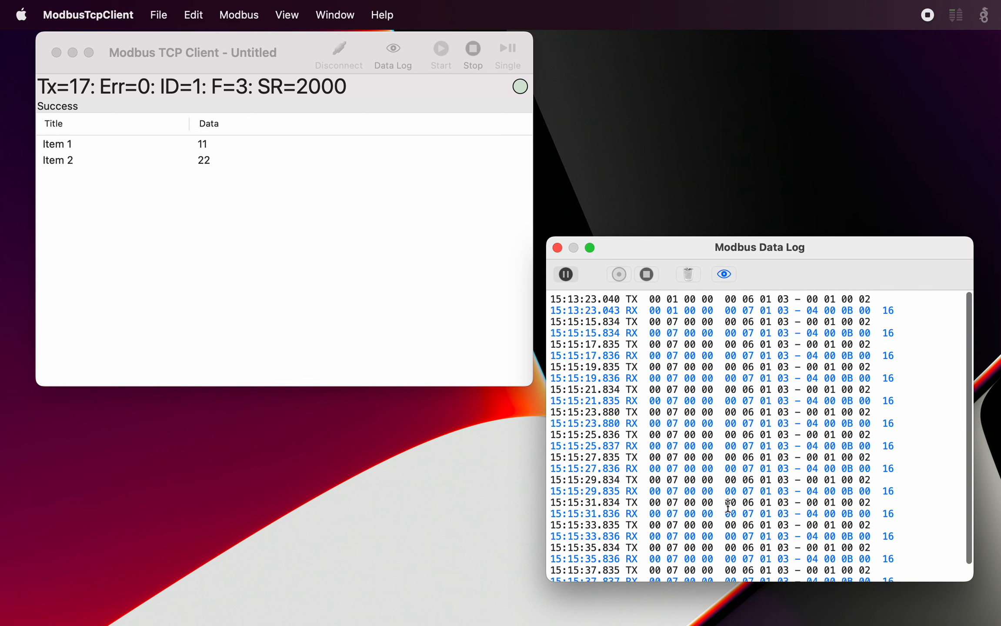
scroll(739, 504, up, 1)
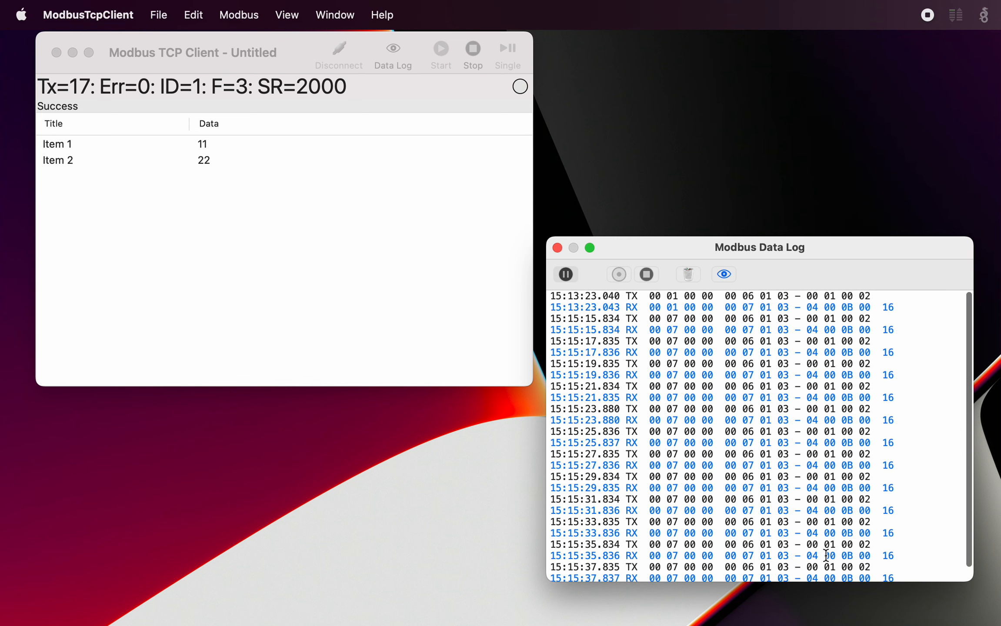
click(762, 419)
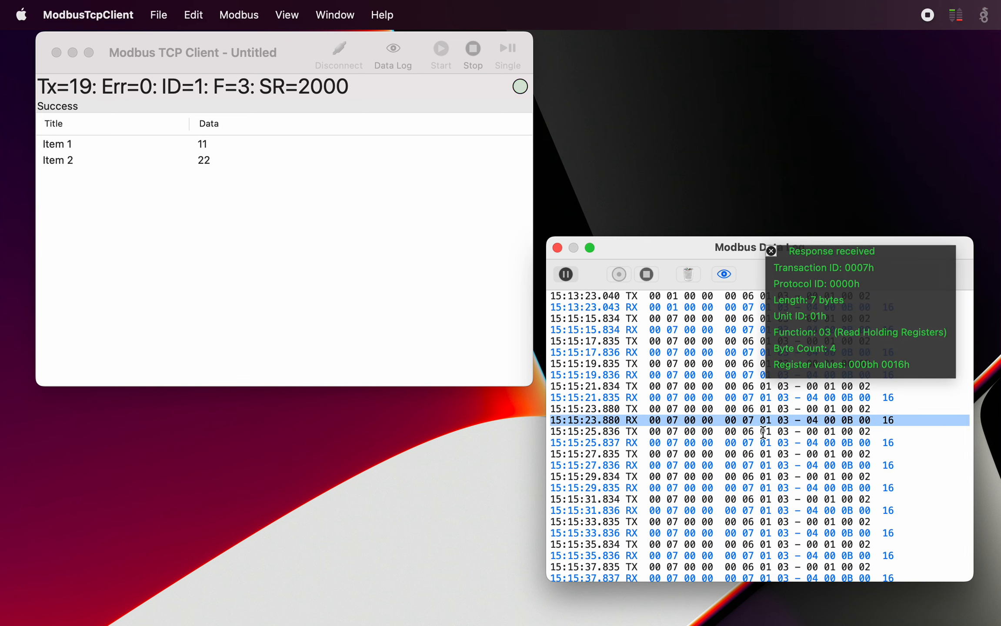
click(763, 431)
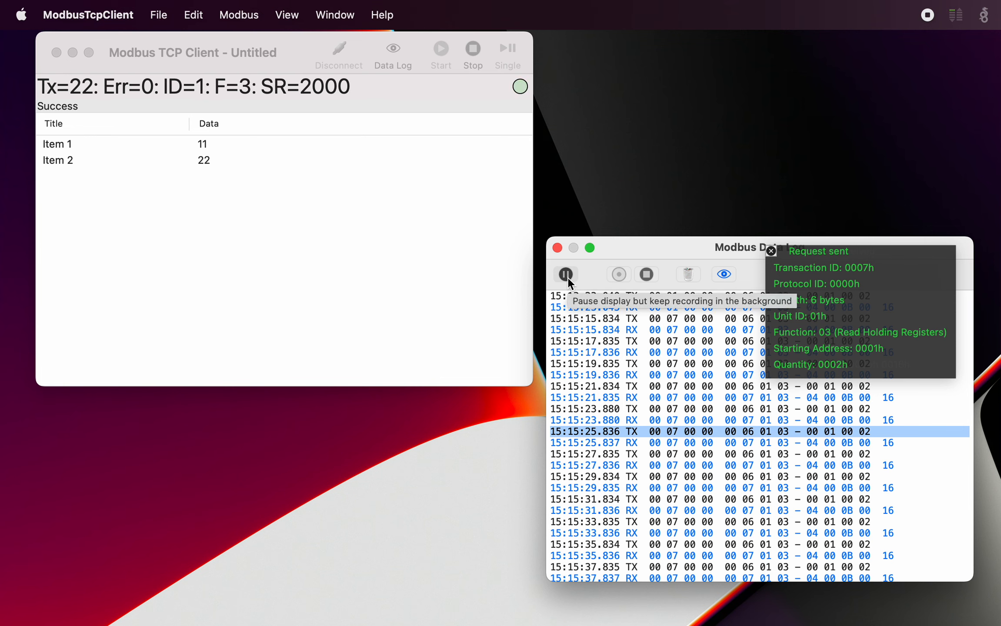
click(621, 253)
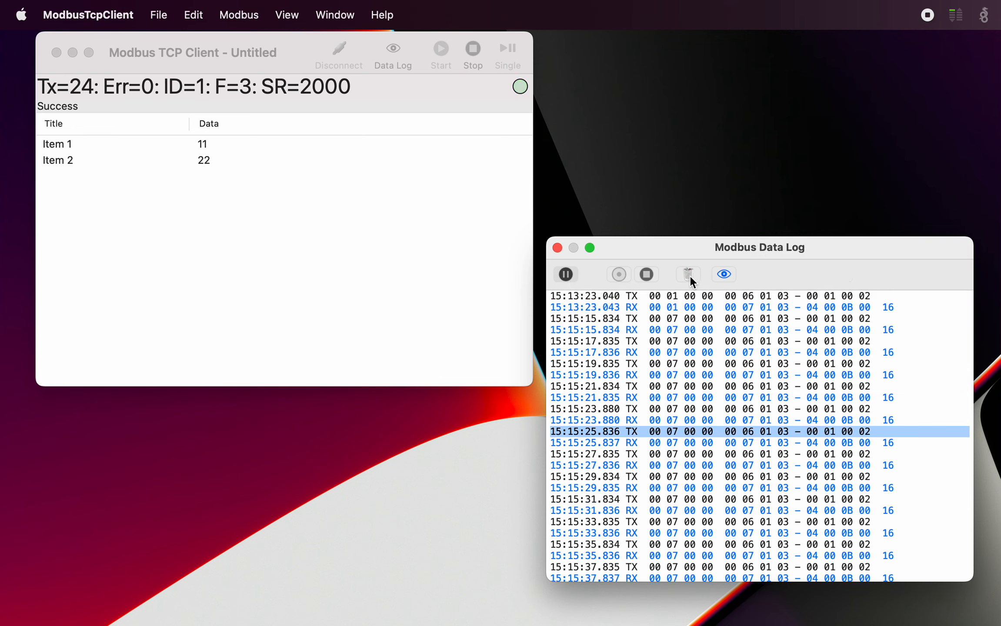
Clear the paused data log and resume its display, pausing and resuming it once more.
click(689, 275)
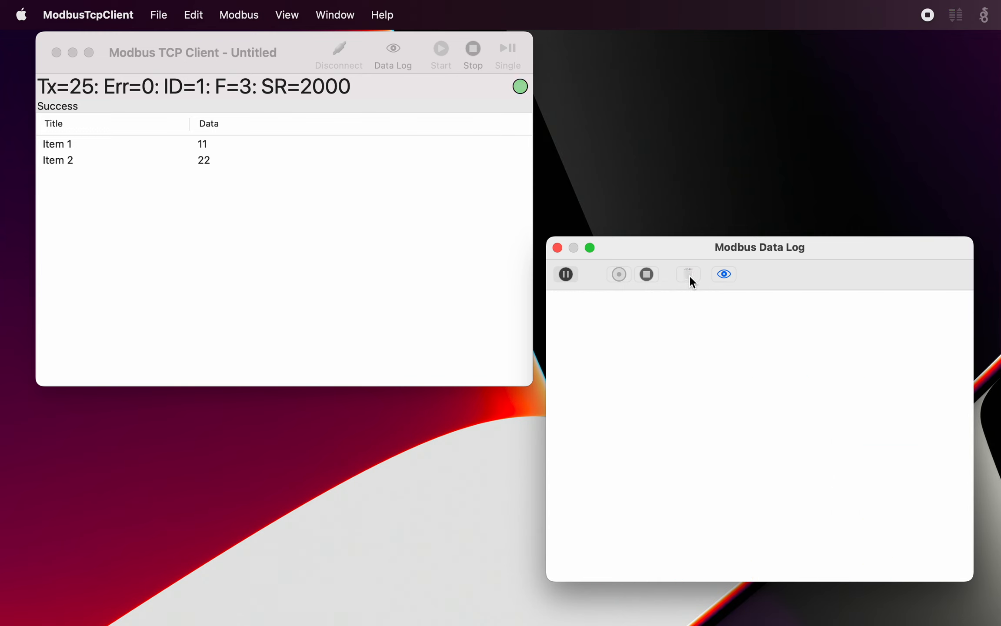
click(568, 276)
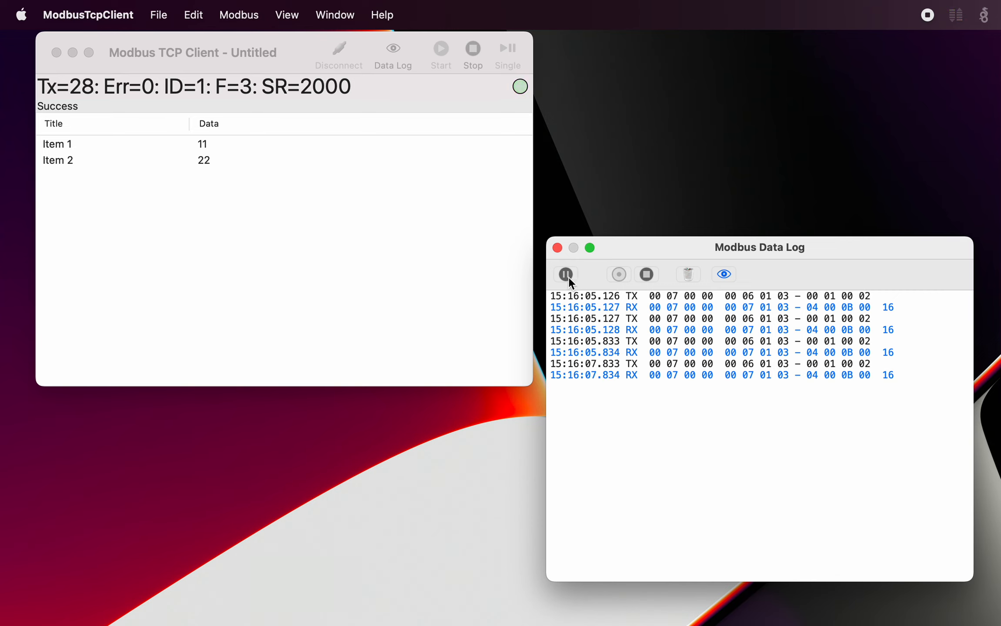
click(568, 277)
click(566, 274)
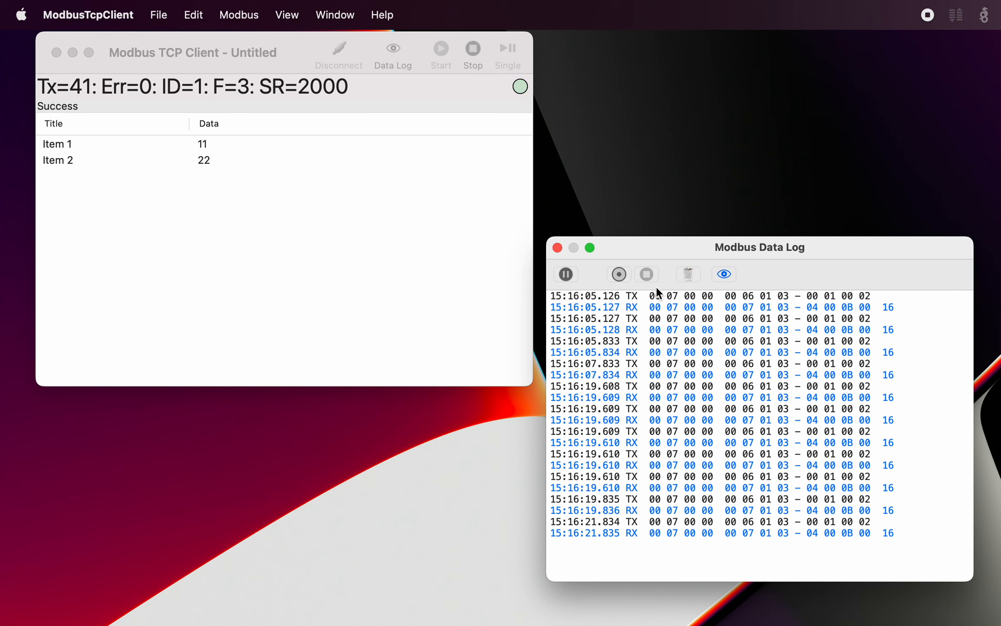
Restart the stopped recording of Modbus traffic and clear the existing entries from the data log.
click(618, 274)
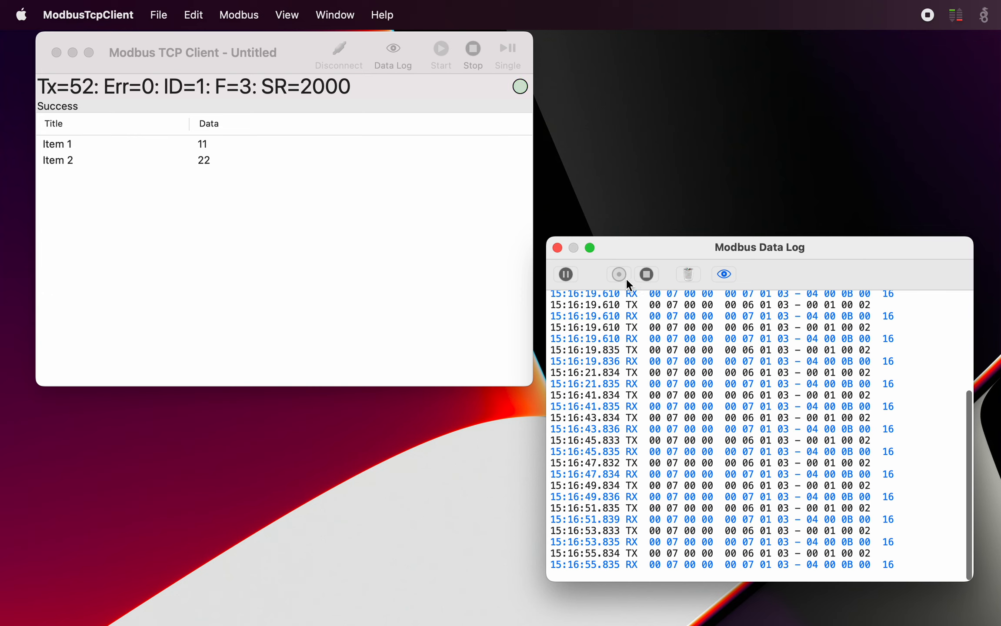
click(691, 277)
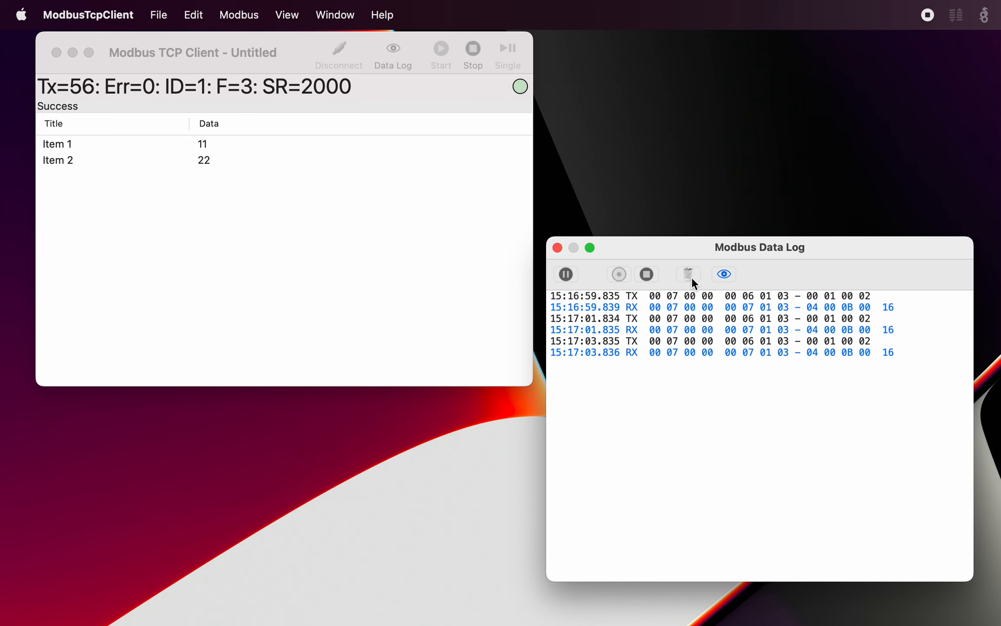
Toggle the log entries' timestamps off, on and off again, and stop recording traffic in the data log.
click(724, 275)
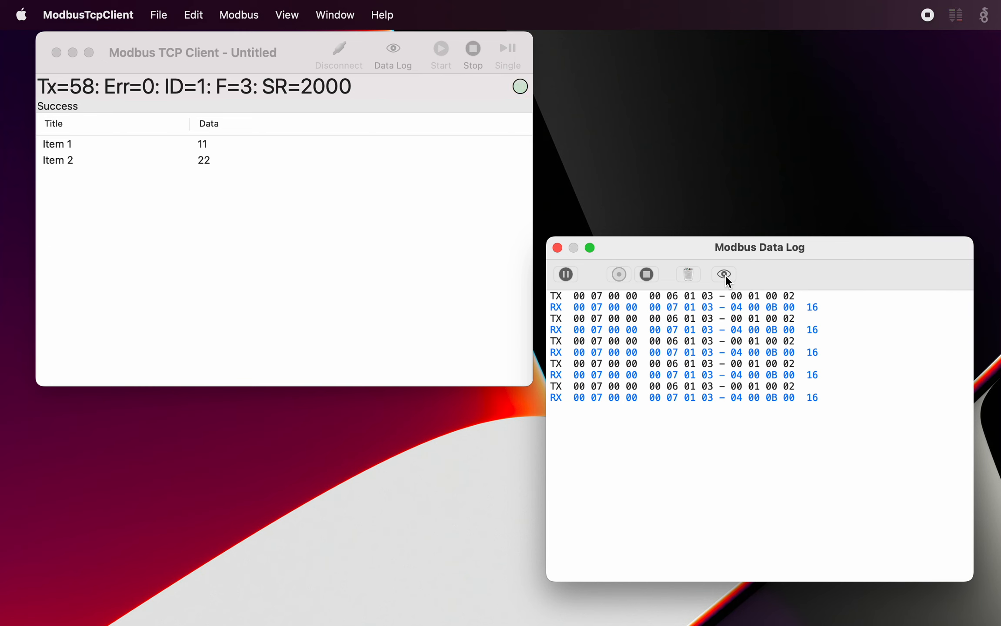
click(725, 275)
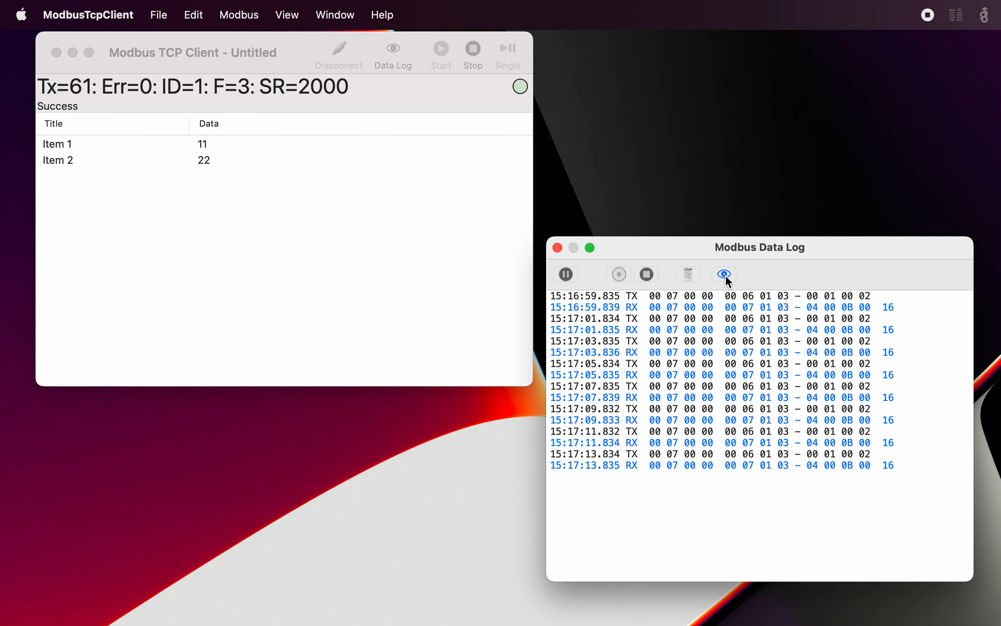
click(724, 274)
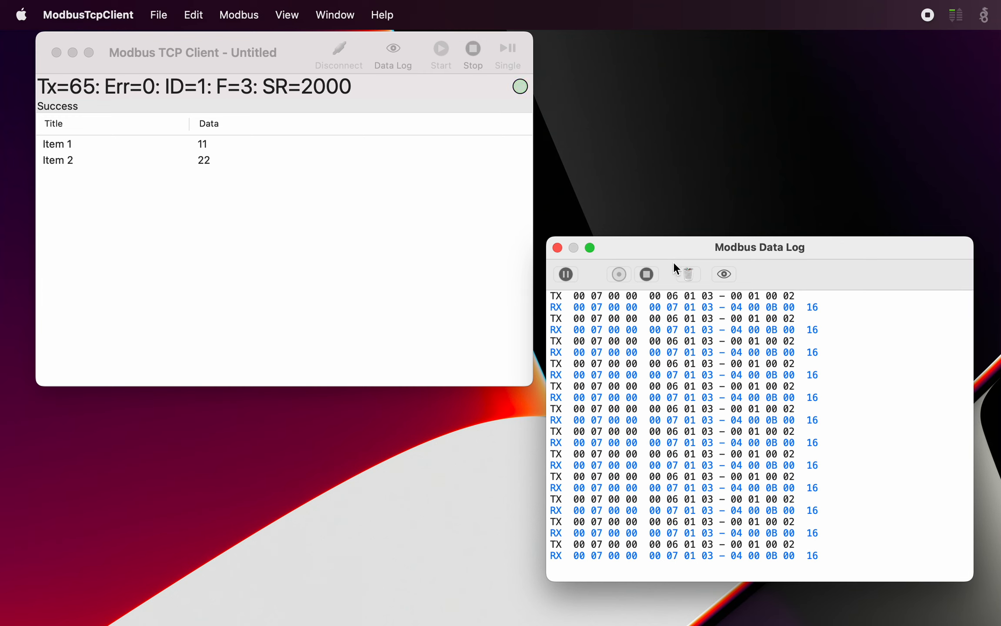
click(647, 274)
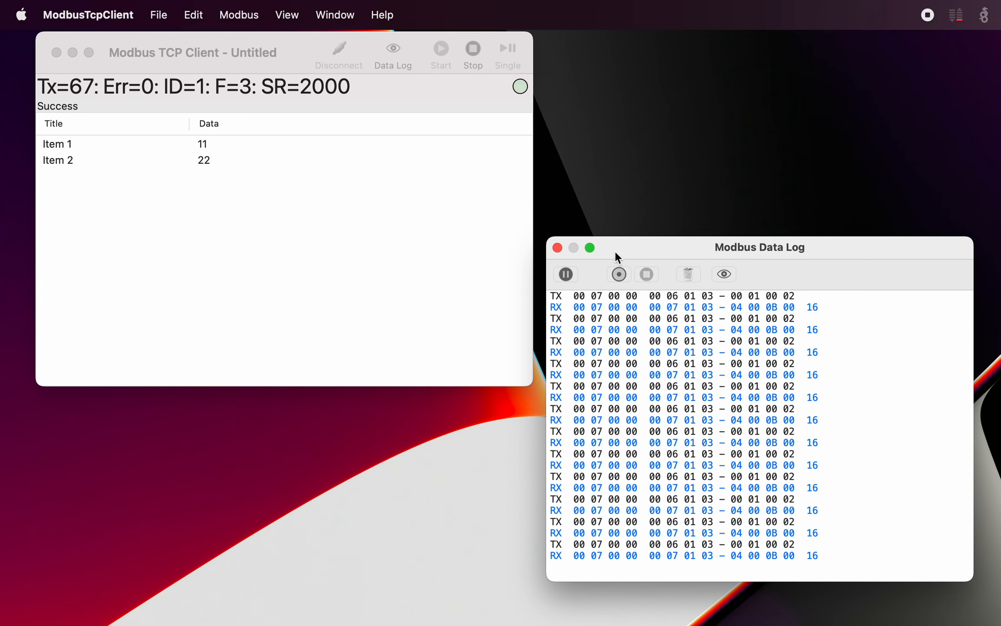
Close the data log, reopen and close it once from the client window, and stop the continuous polling.
click(557, 248)
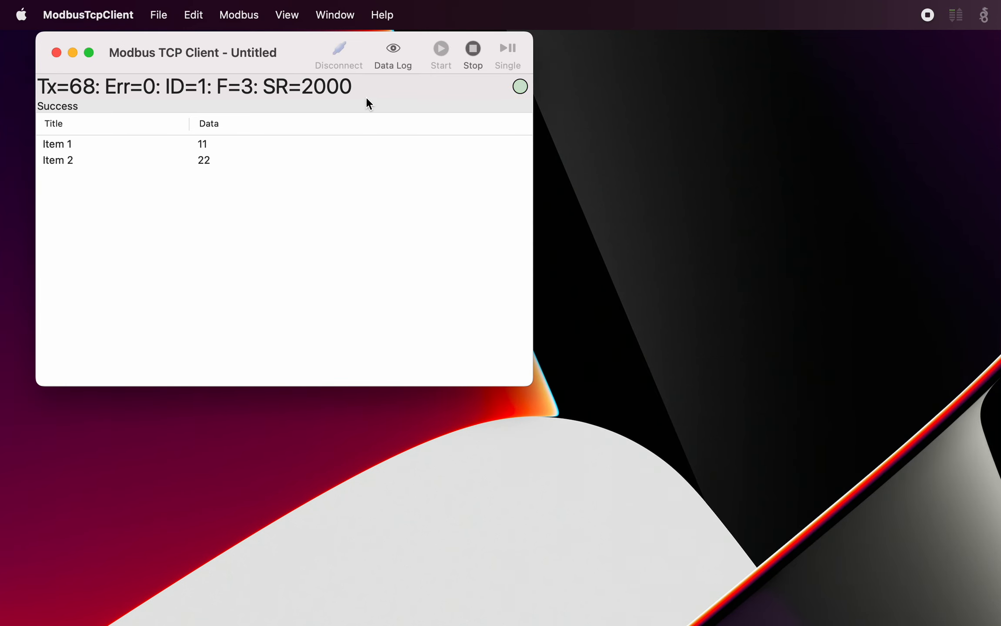
click(393, 49)
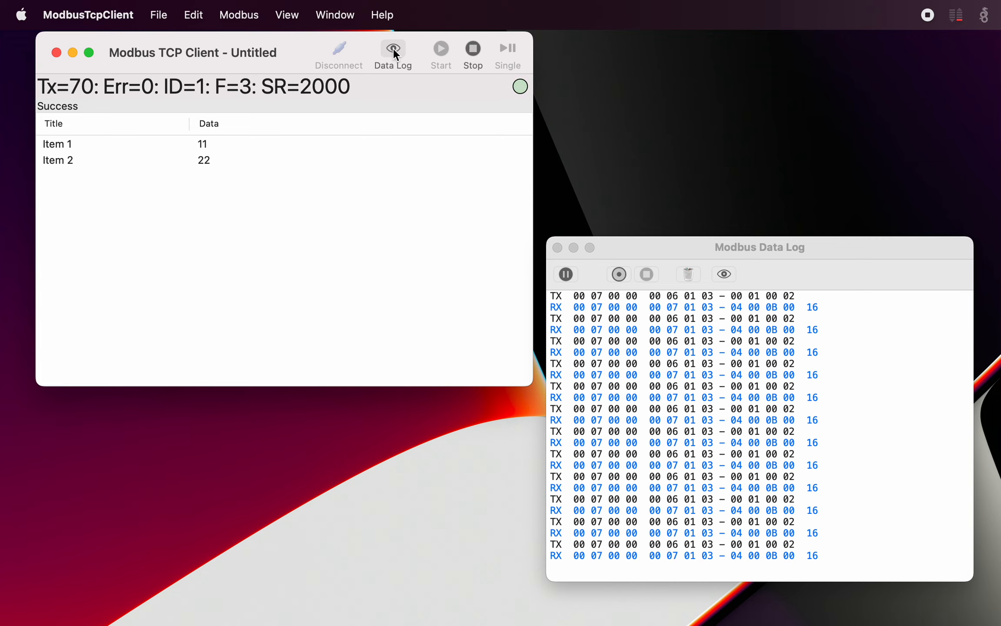
click(394, 49)
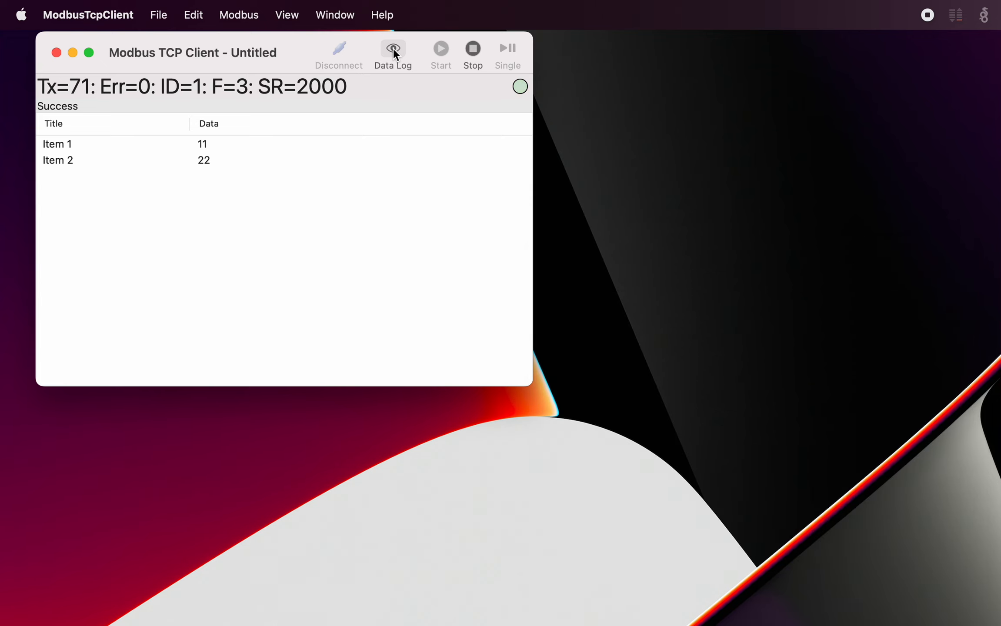
click(474, 49)
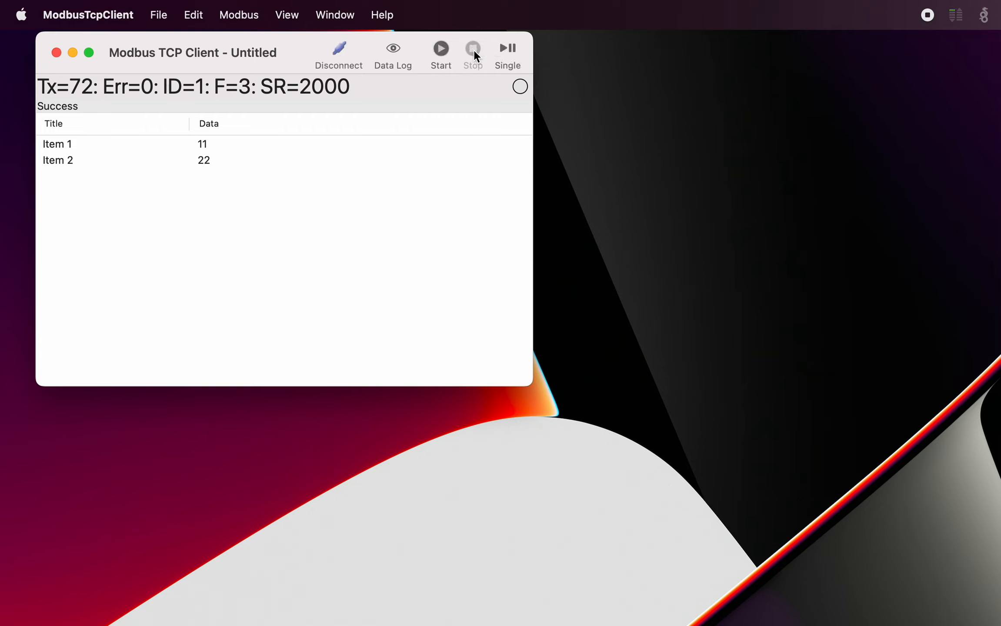